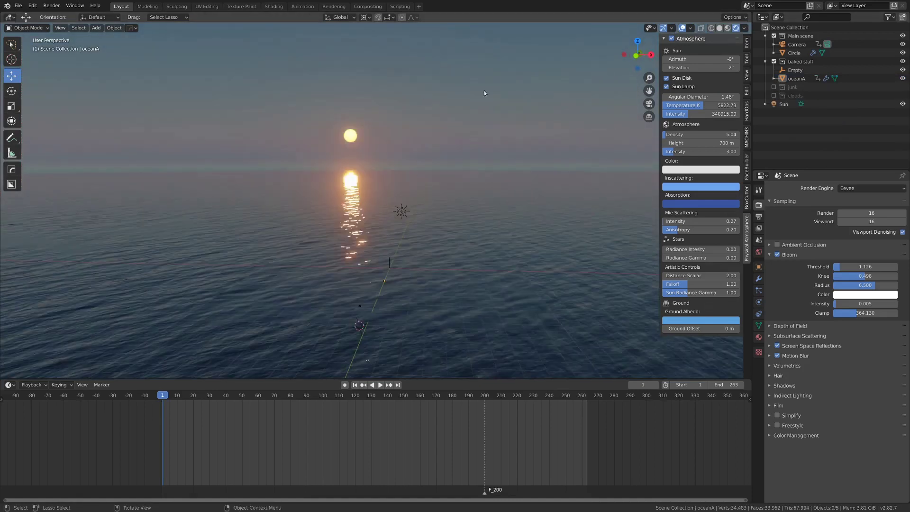
Switch to Firefox, view the Physical Starlight And Atmosphere product page on BlenderMarket, and return to the ocean scene in Blender
middle_drag(337, 161, 357, 163)
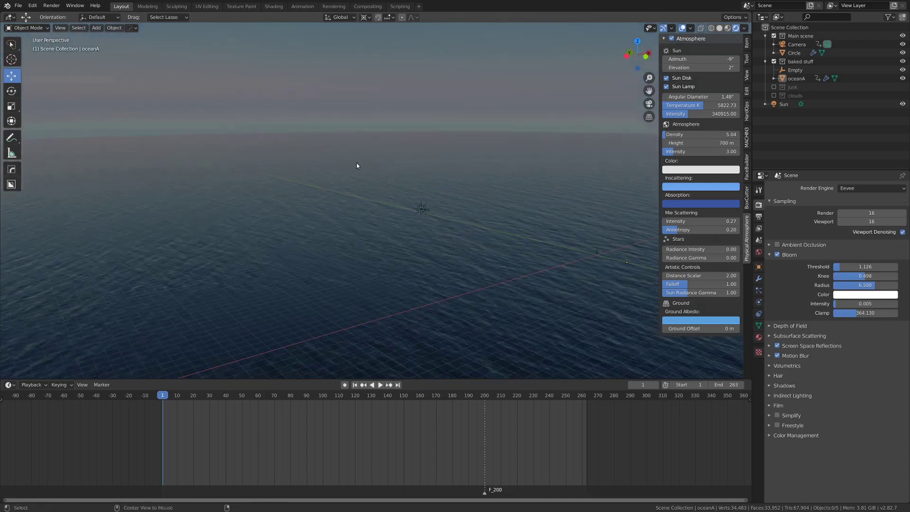
key(alt+Tab)
key(alt+Tab)
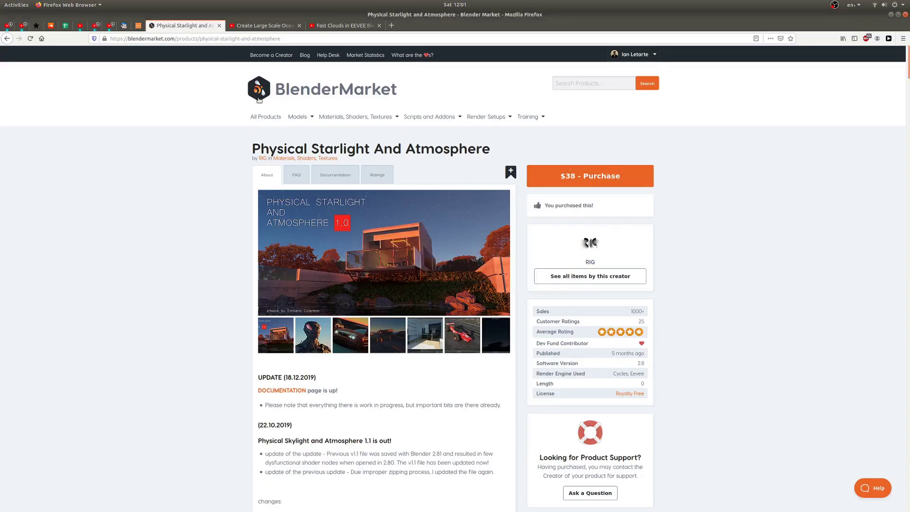
drag(251, 149, 530, 155)
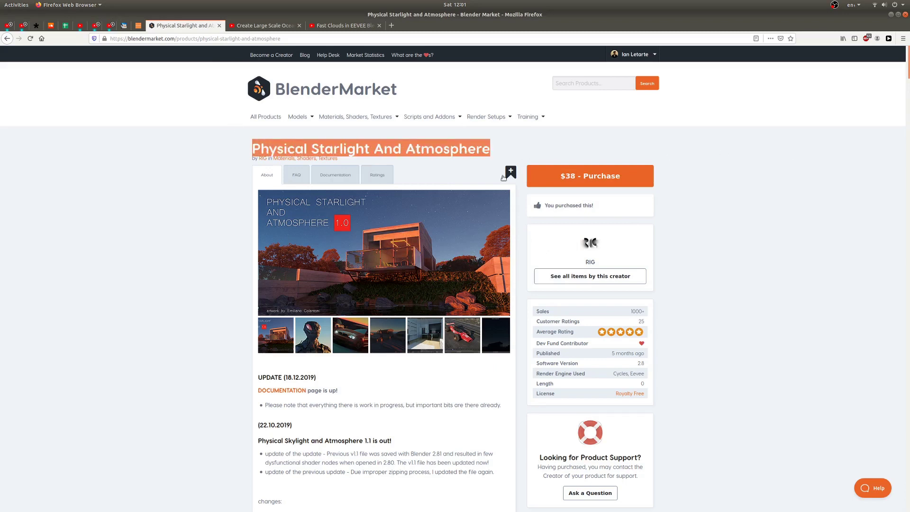
click(200, 192)
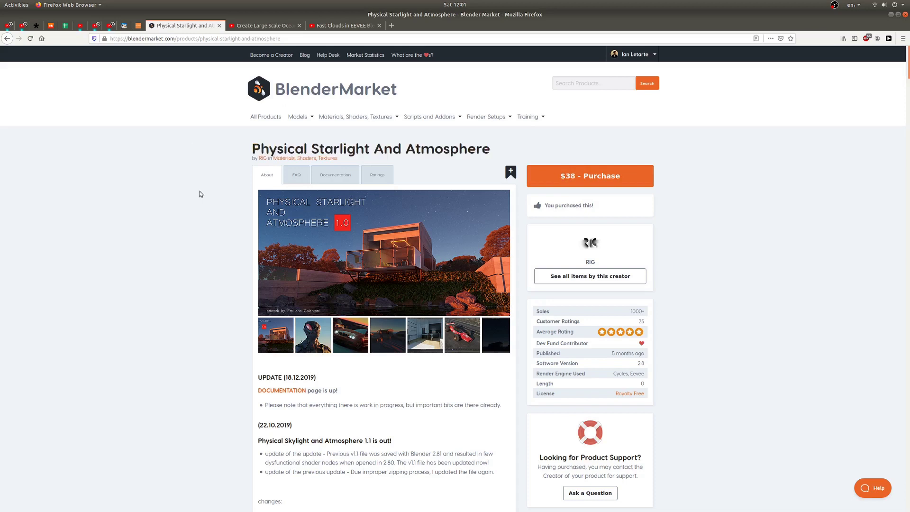
key(alt+Tab)
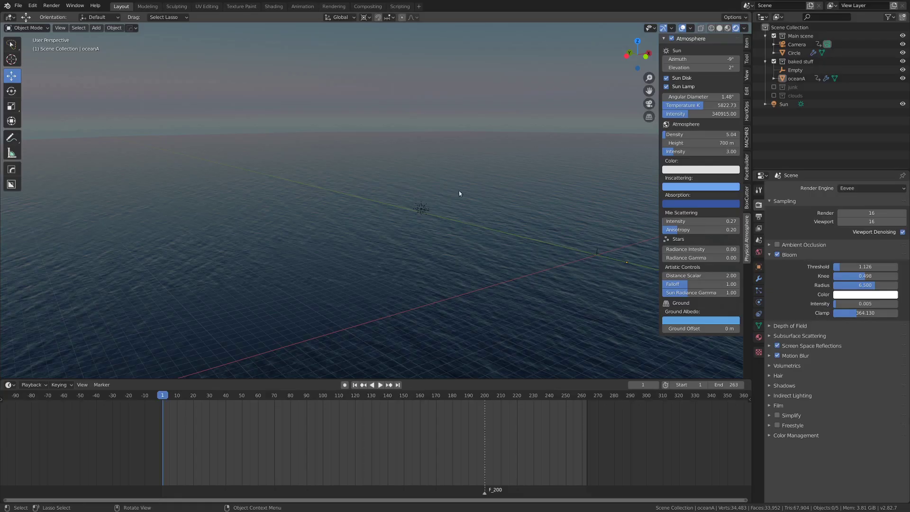
In camera view, try different distance scalar, star radiance intensity and gamma, and sun elevation values in the atmosphere settings
key(KP_0)
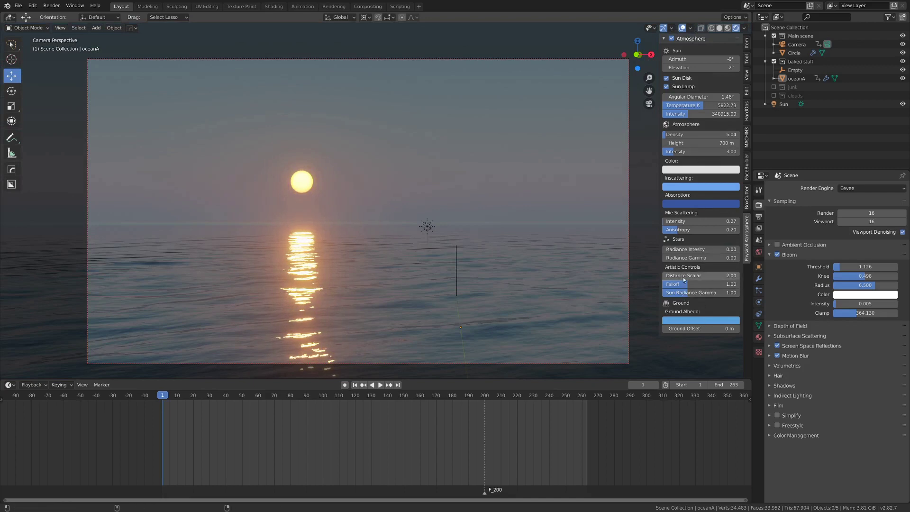
mouse_move(700, 275)
mouse_down()
mouse_move(673, 275)
mouse_move(720, 257)
mouse_move(687, 256)
mouse_move(705, 250)
mouse_move(699, 277)
mouse_move(711, 276)
mouse_up()
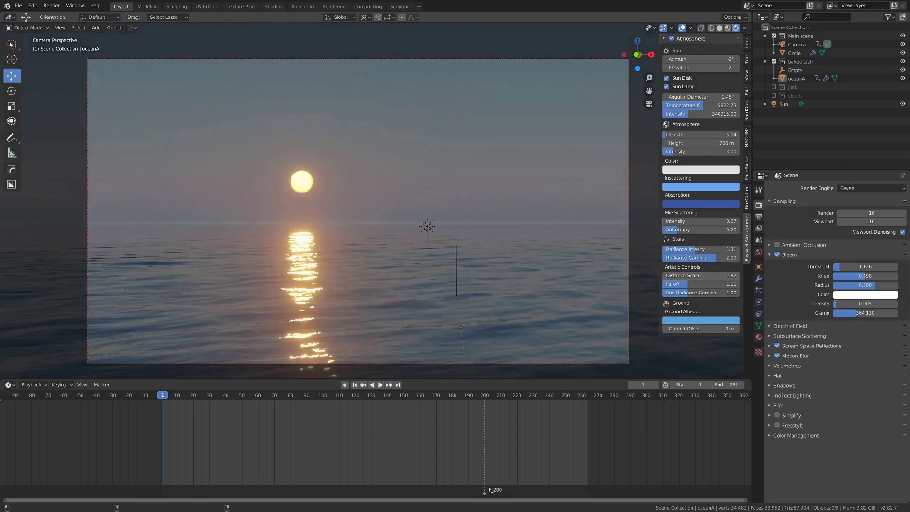
middle_drag(658, 275, 358, 335)
middle_drag(376, 305, 375, 279)
mouse_move(690, 249)
mouse_down()
mouse_move(730, 249)
mouse_move(690, 250)
mouse_up()
drag(696, 258, 670, 258)
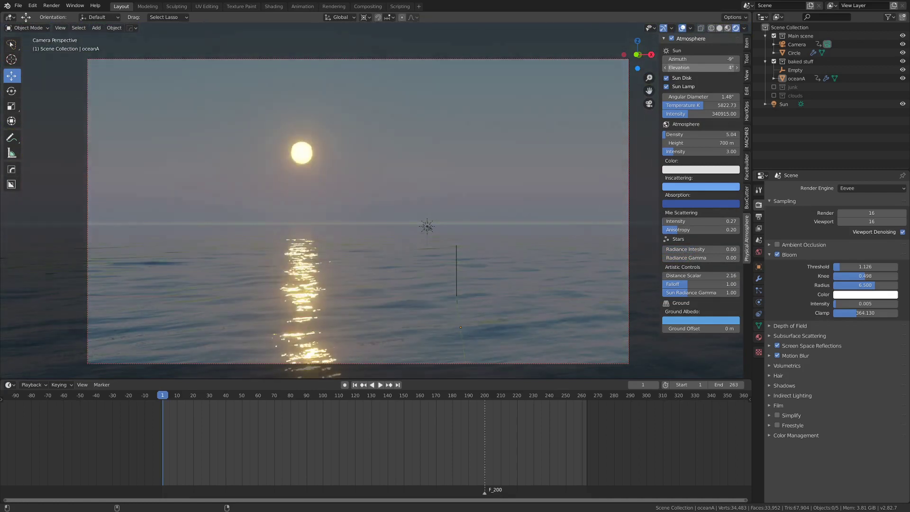
mouse_move(700, 67)
mouse_down()
mouse_move(682, 67)
mouse_move(707, 67)
mouse_move(708, 59)
mouse_up()
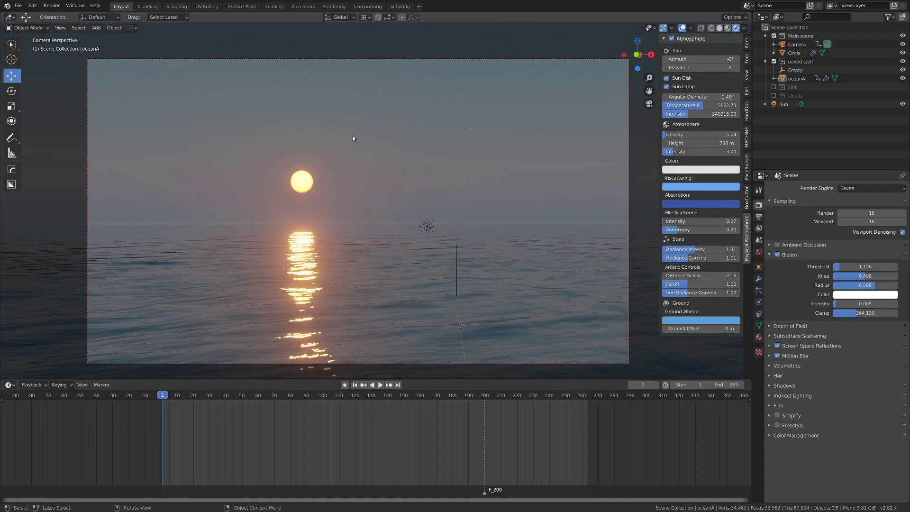
mouse_move(690, 250)
mouse_down()
mouse_move(691, 258)
mouse_move(687, 250)
mouse_up()
Play the animation to frame 11 and select the ocean surface
key(space)
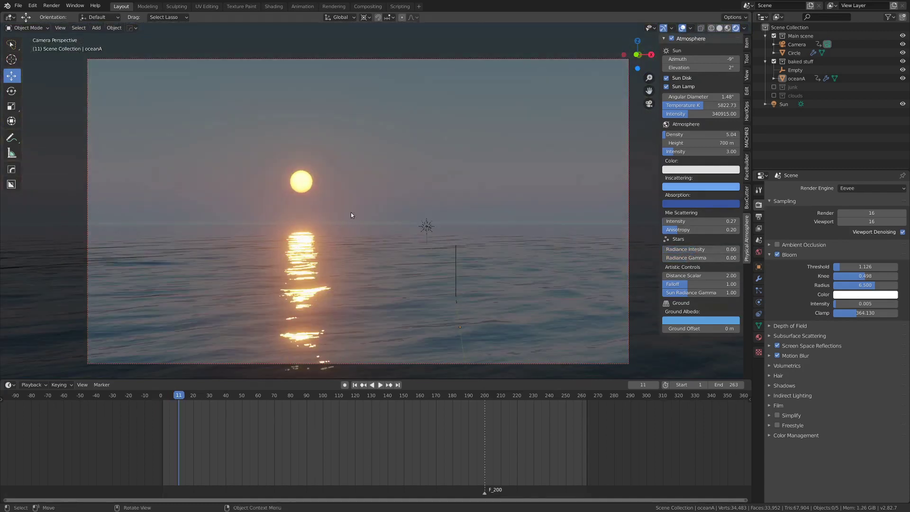
click(353, 304)
scroll(433, 231, down, 2)
middle_drag(433, 231, 436, 244)
Switch to Firefox and view the Create Large Scale Ocean tutorial
key(alt+Tab)
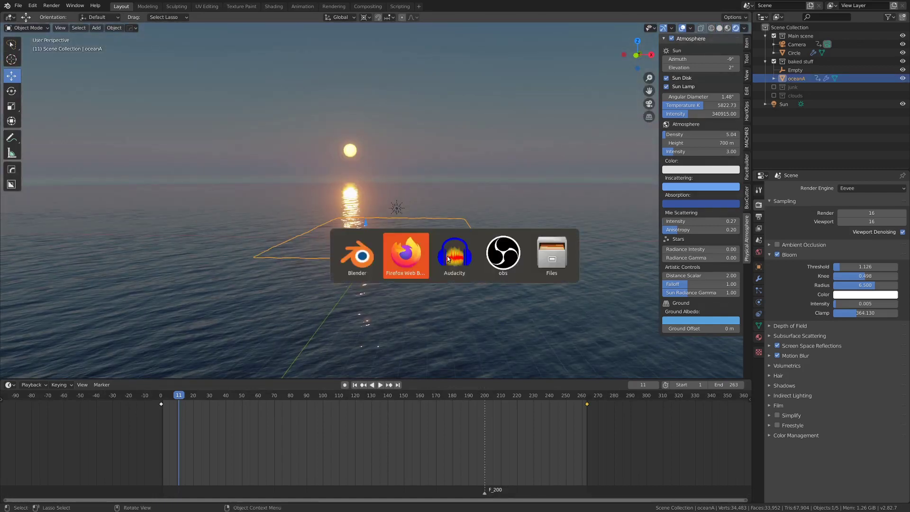
click(283, 27)
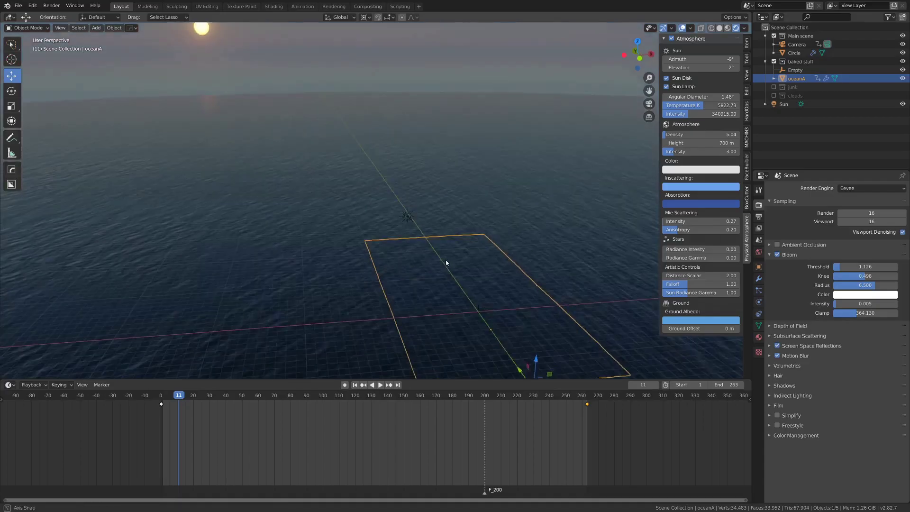
Examine the extent of the selected ocean surface from several angles and return to the camera view
middle_drag(446, 261, 374, 262)
click(447, 271)
click(447, 271)
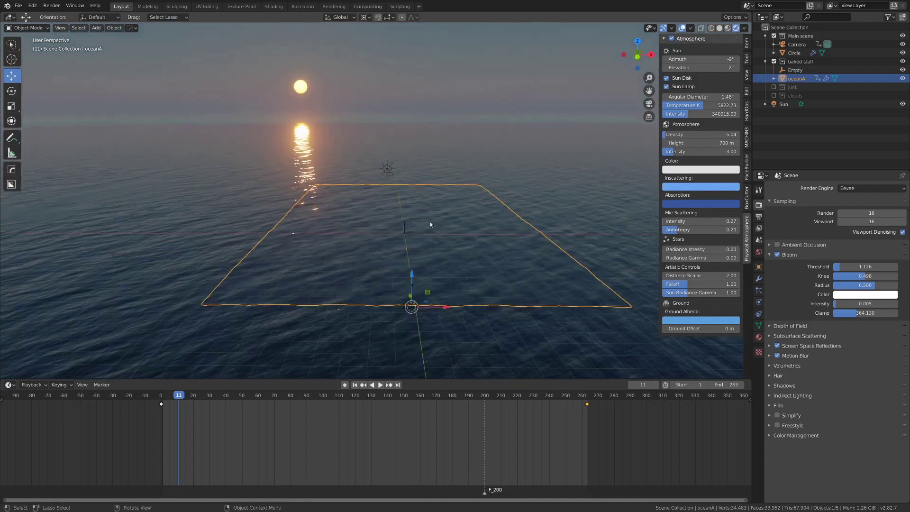
key(KP_0)
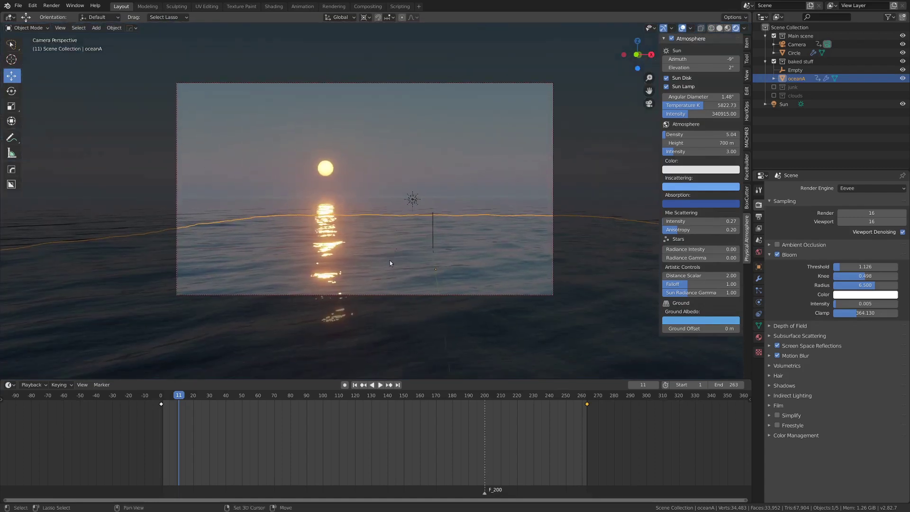
Play the ocean animation and scrub through the timeline to examine the wave motion
key(z)
click(422, 295)
middle_drag(310, 280, 357, 252)
key(space)
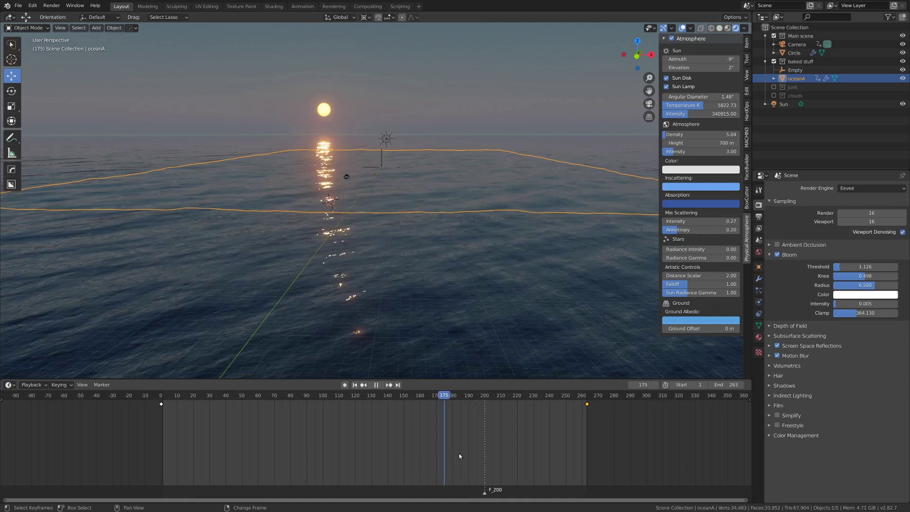
right_drag(459, 453, 351, 441)
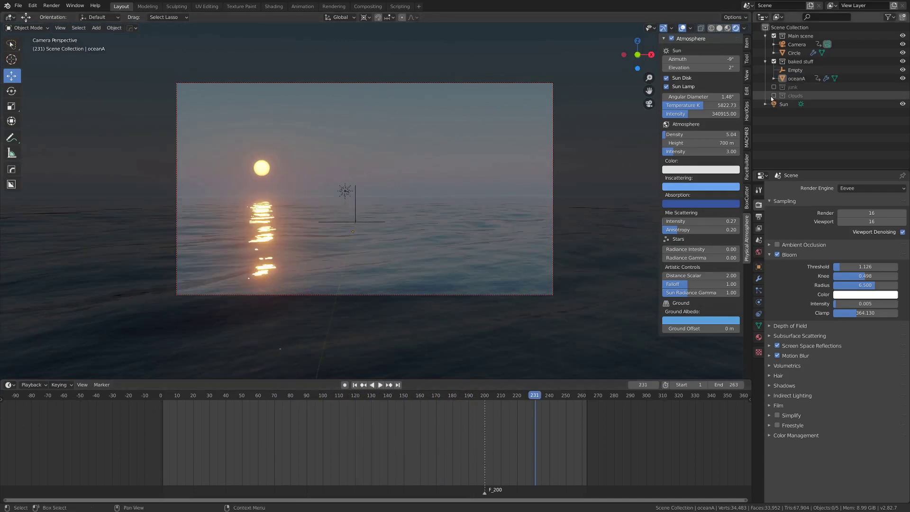
Enable the clouds collection, collapse its list, and examine the clouds from outside the camera in rendered shading
click(772, 95)
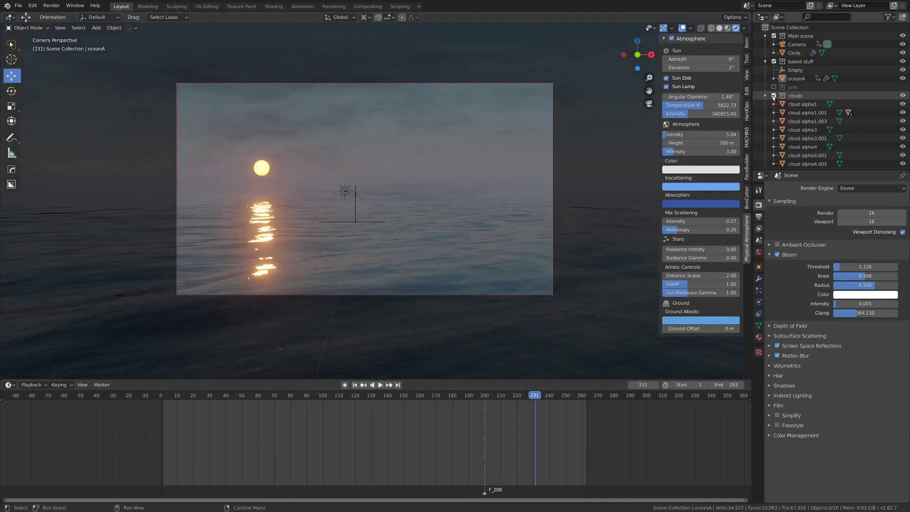
click(772, 95)
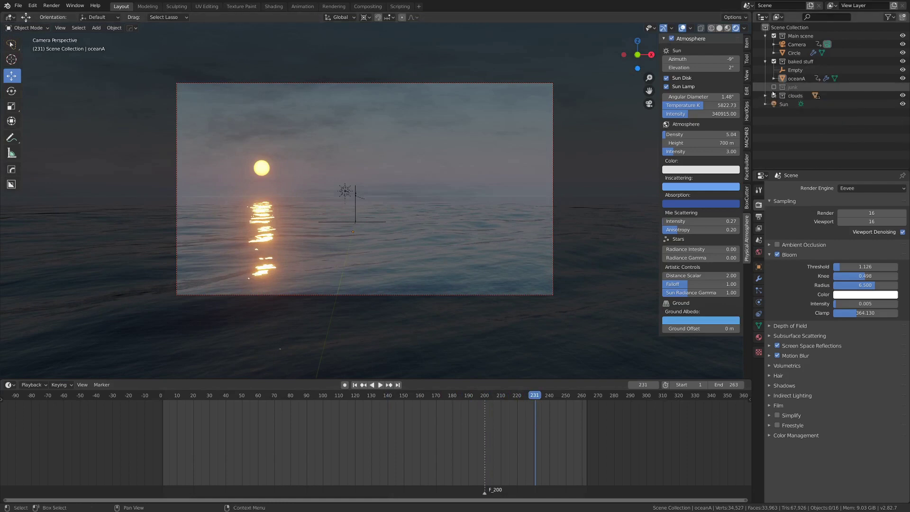
mouse_move(385, 143)
middle_down()
mouse_move(317, 160)
mouse_move(417, 157)
mouse_move(445, 136)
mouse_move(376, 202)
mouse_move(417, 205)
mouse_move(301, 205)
middle_up()
key(z)
click(362, 159)
key(z)
click(304, 186)
mouse_move(304, 170)
middle_down()
mouse_move(404, 165)
mouse_move(430, 152)
mouse_move(416, 152)
middle_up()
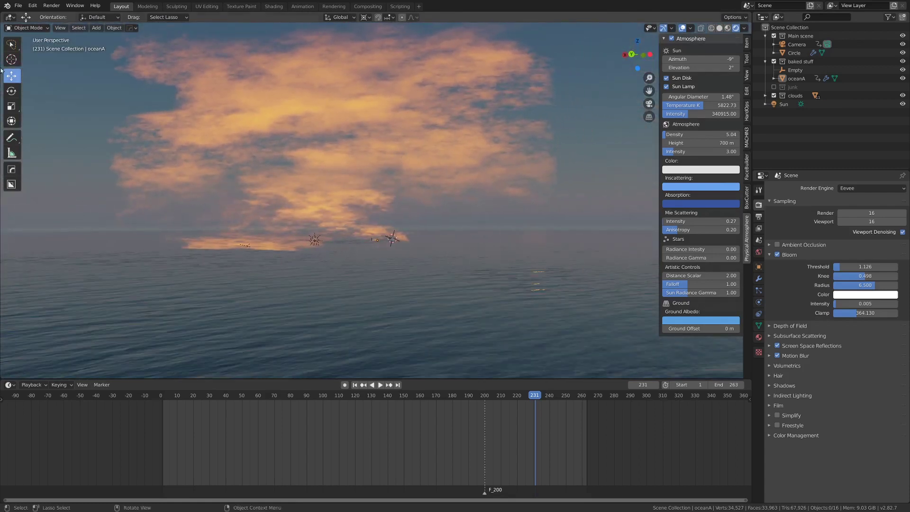
Open the recent file with the volumetric cloud cube, discarding the changes to "1st morning"
click(18, 5)
mouse_move(43, 33)
click(143, 38)
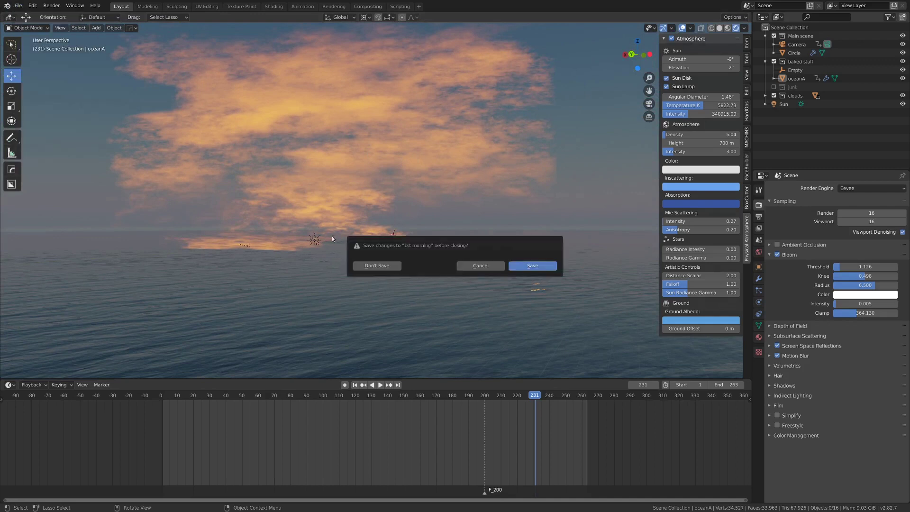
click(377, 266)
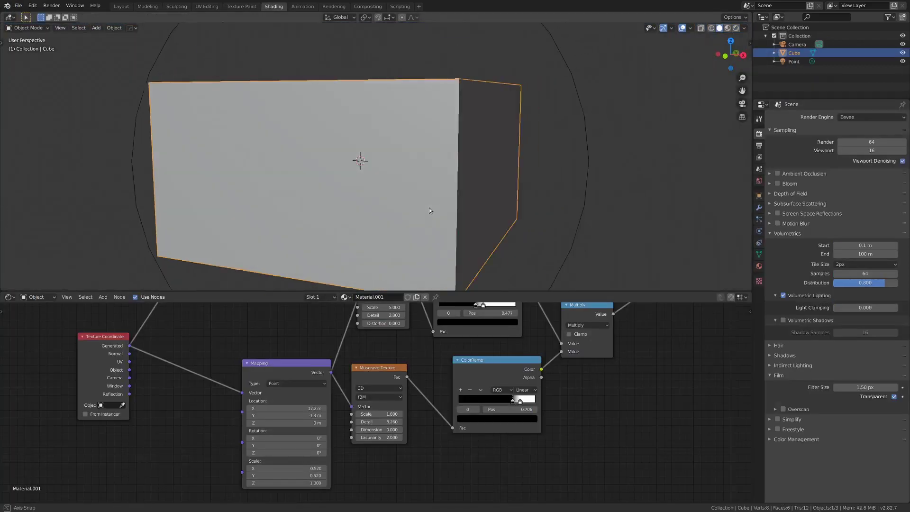
Display the cloud cube in rendered shading and view its volume up close
middle_drag(429, 210, 318, 221)
key(z)
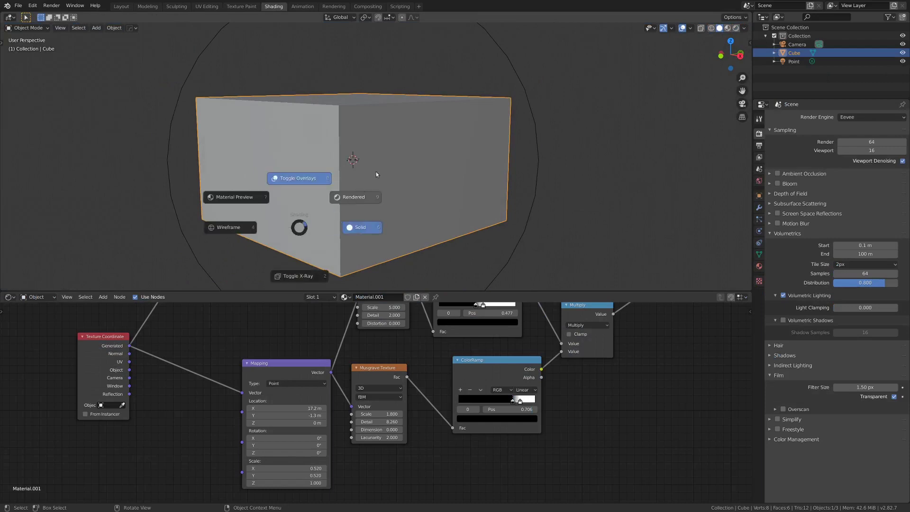
click(377, 173)
scroll(382, 160, up, 3)
scroll(315, 342, down, 1)
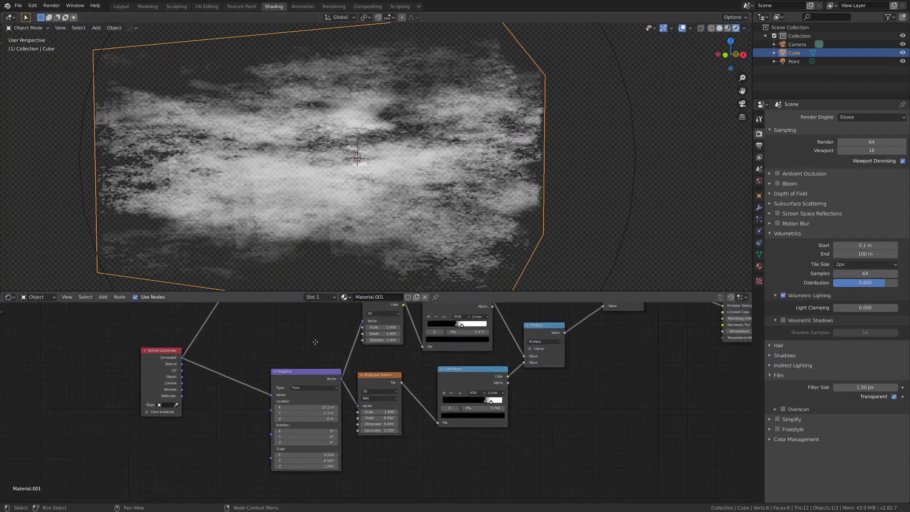
Maximize the node editor and frame the whole cloud material node tree to examine it
middle_drag(346, 341, 327, 374)
key(ctrl+space)
scroll(491, 337, down, 1)
middle_drag(470, 351, 326, 378)
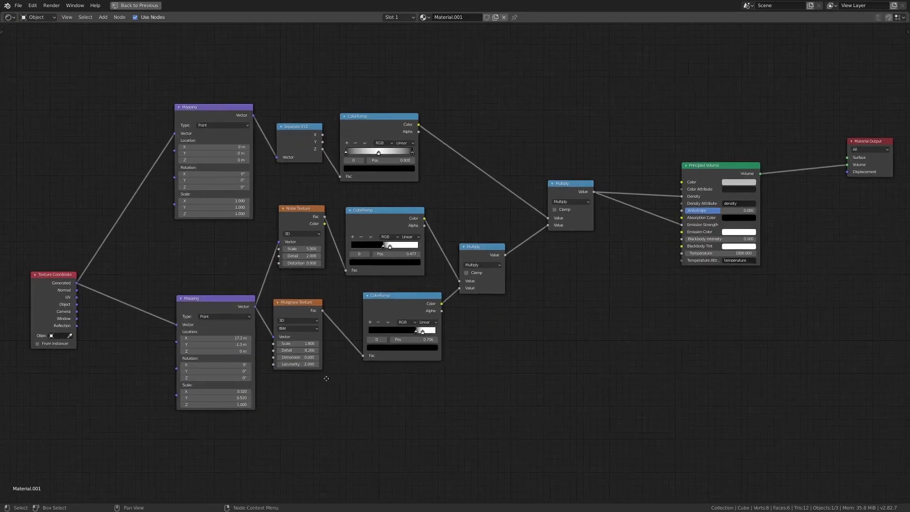
scroll(326, 378, down, 1)
Switch to Firefox and view the Fast Clouds in EEVEE Blender 2.8 tutorial page
key(alt+Tab)
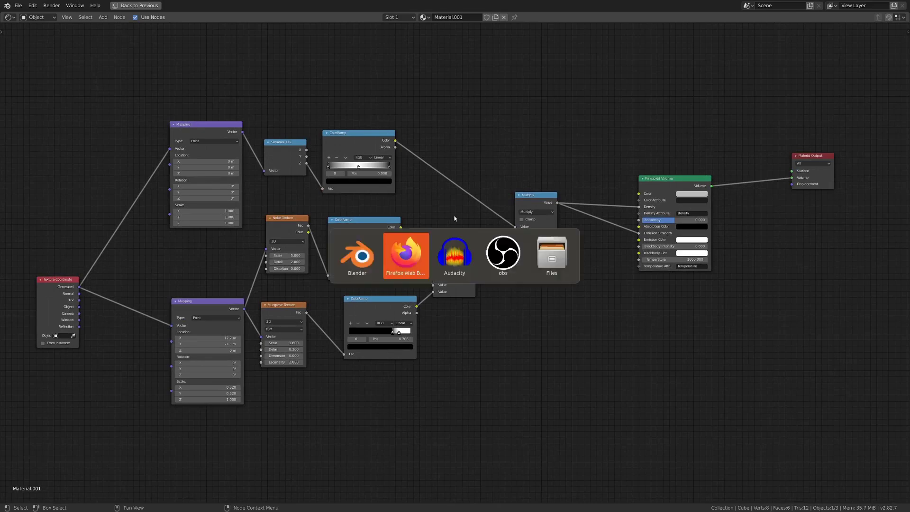
click(331, 27)
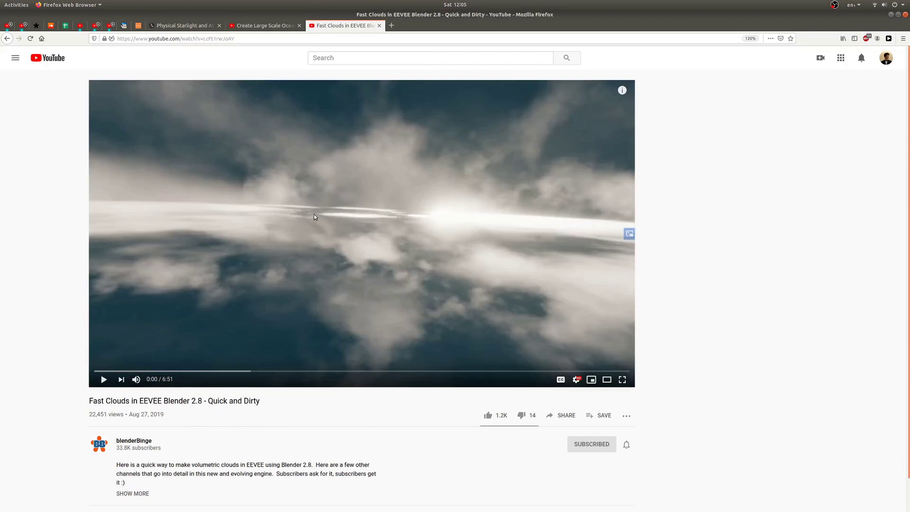
scroll(361, 235, down, 1)
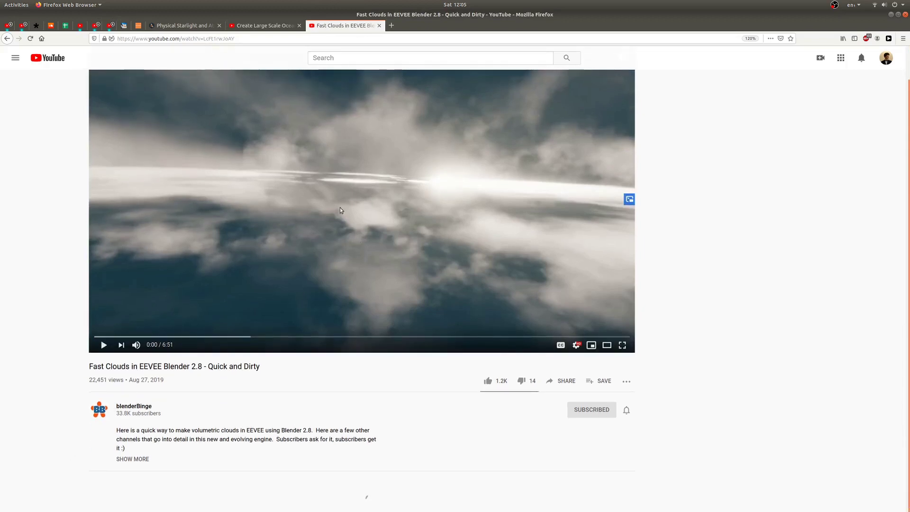
scroll(356, 239, up, 1)
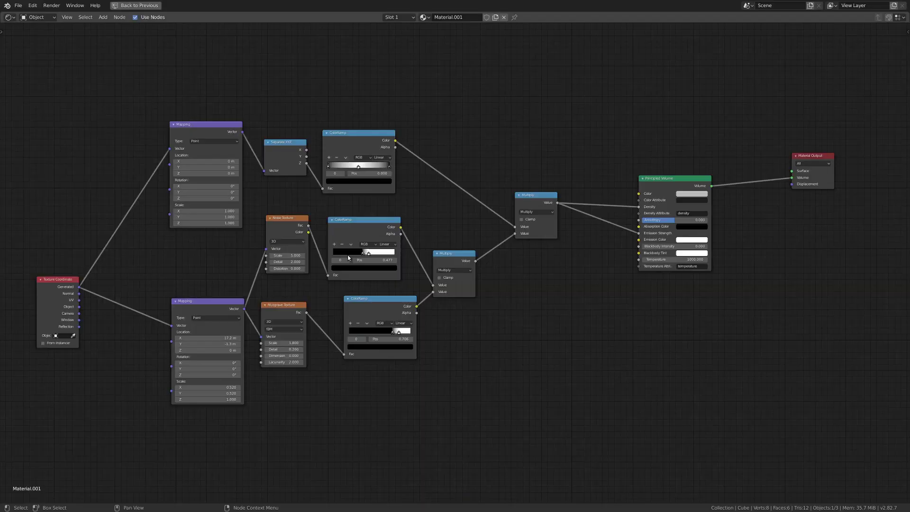
Reopen the recent ocean sunrise scene in Blender and view it with its clouds through the camera
click(18, 5)
mouse_move(40, 32)
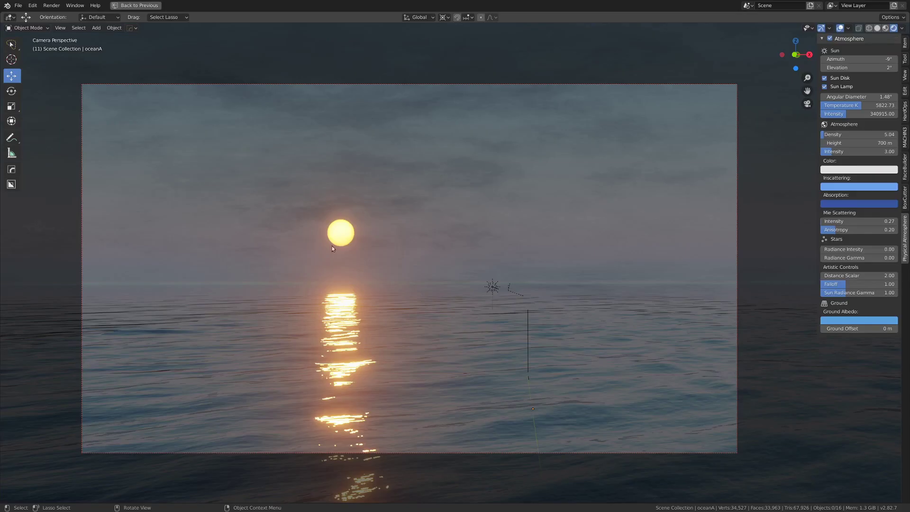
mouse_move(526, 202)
middle_down()
mouse_move(652, 219)
mouse_move(512, 206)
middle_up()
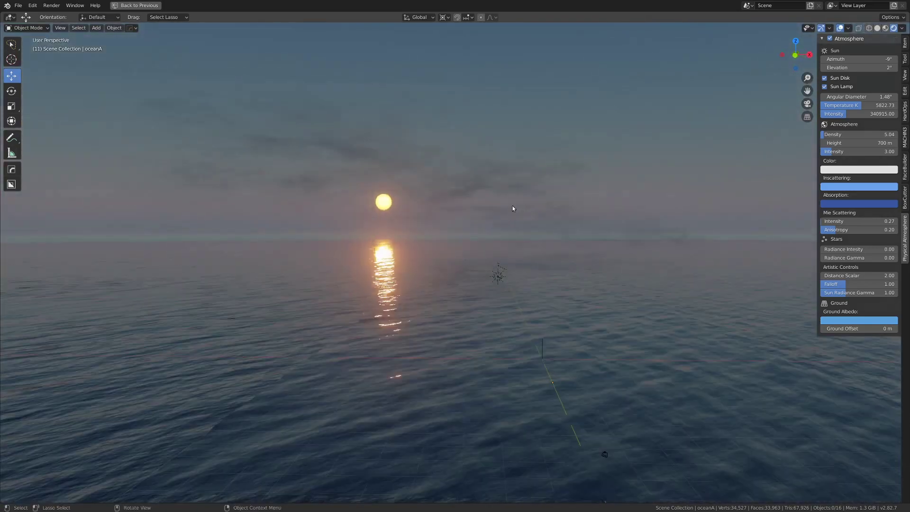
key(KP_0)
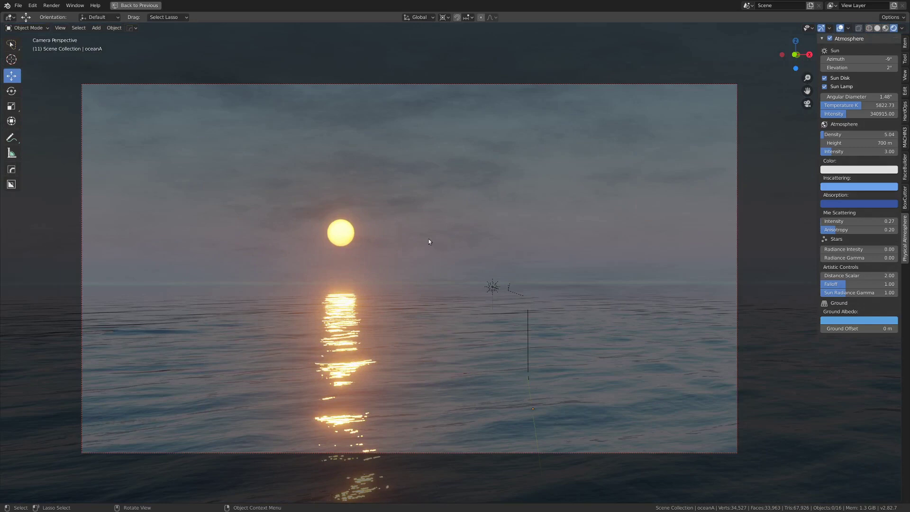